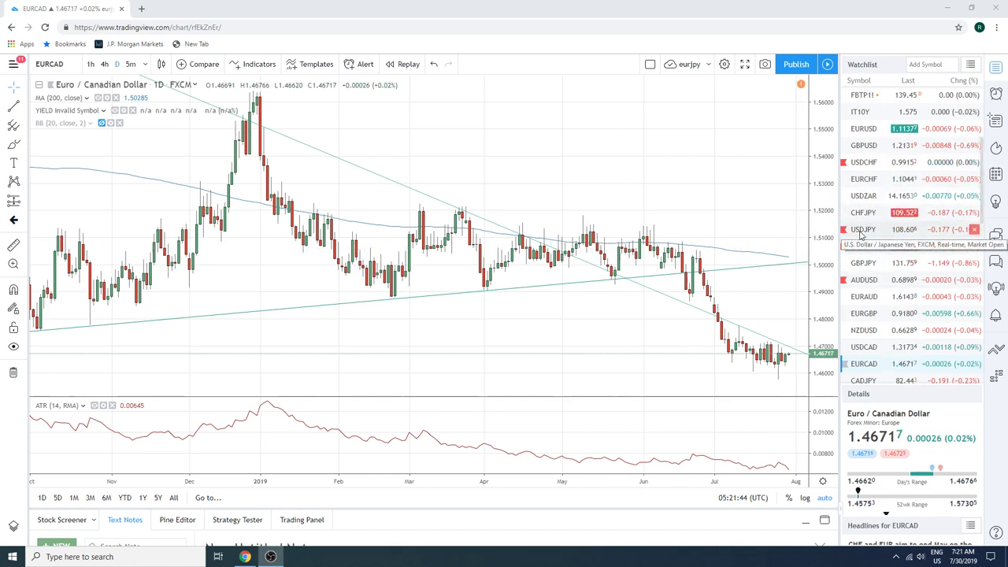
Load the USDJPY daily chart from the watchlist in place of EUR/CAD
click(861, 230)
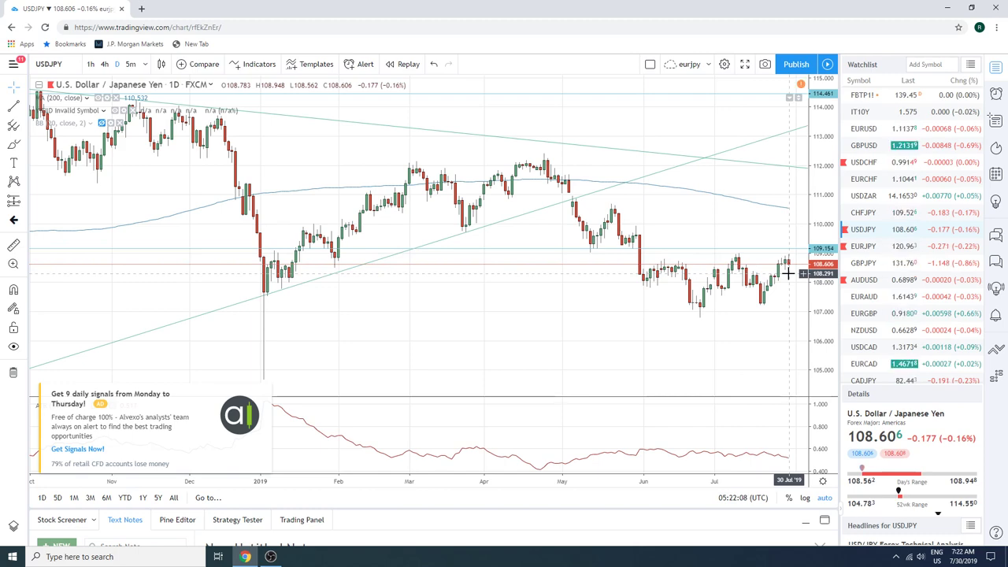
Cycle through the EURJPY and EURCHF daily charts, ending back on EURCAD
click(871, 248)
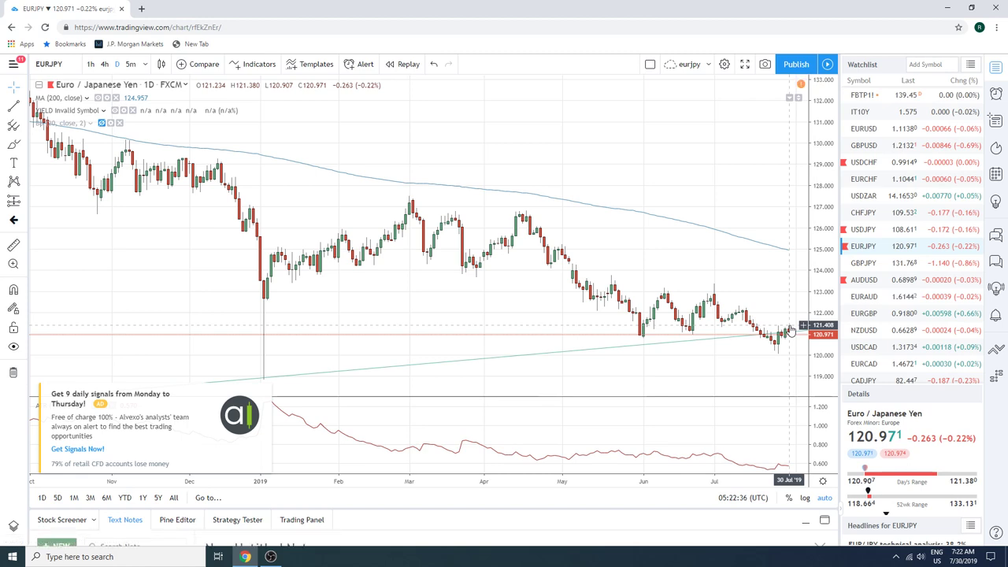
click(864, 181)
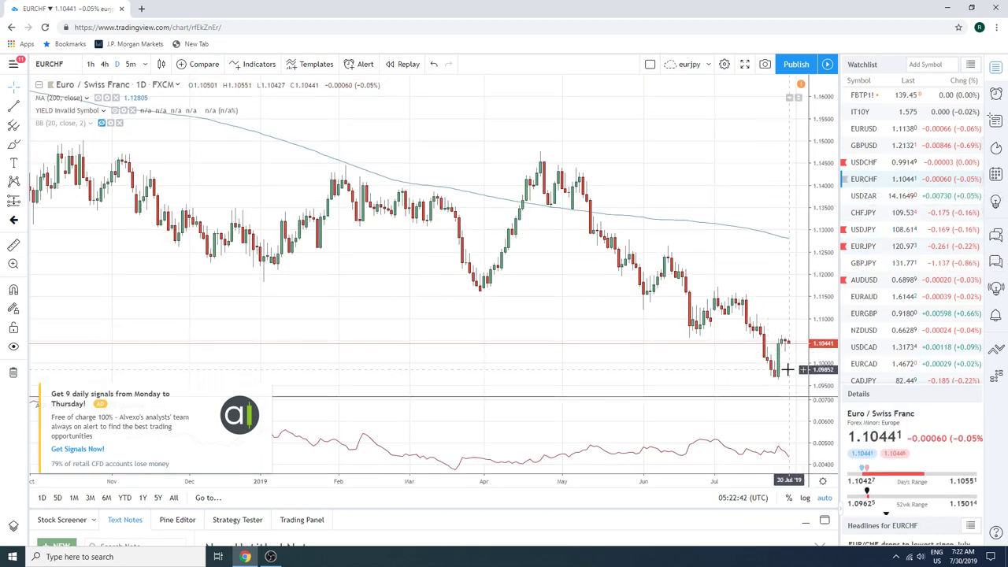
click(885, 363)
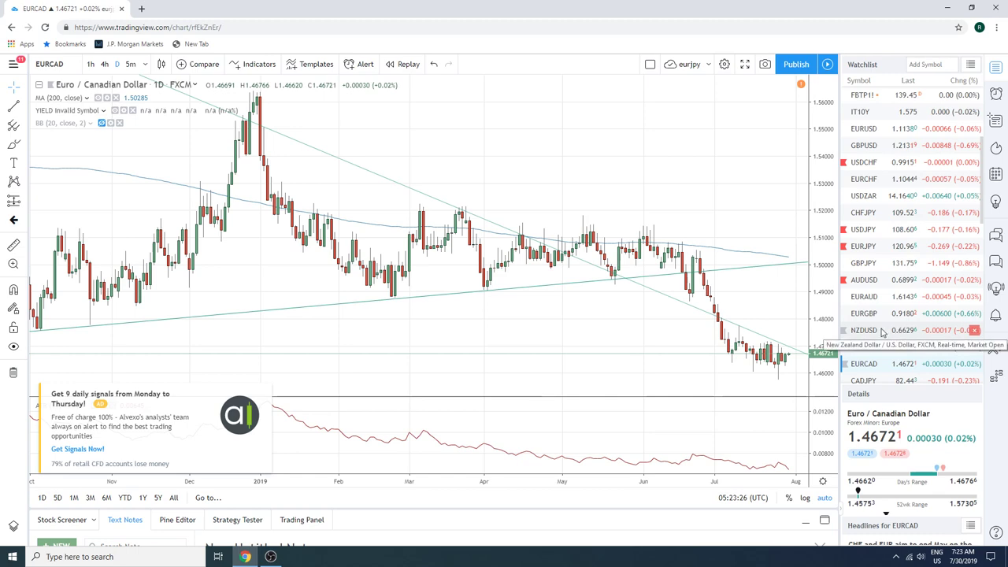
Show the GBPUSD daily chart, zoomed out in time to see the sharp fall
click(865, 145)
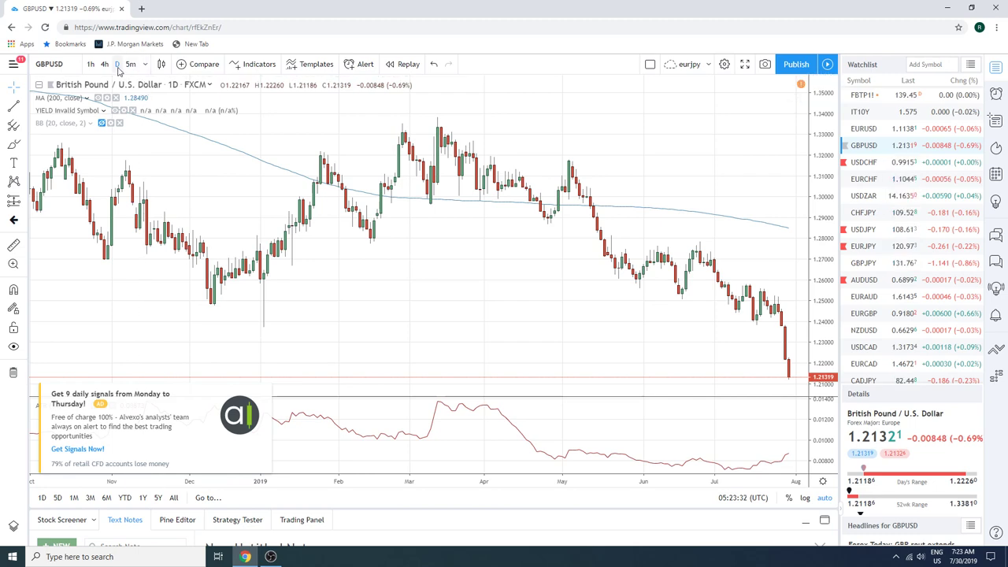
scroll(476, 174, down, 5)
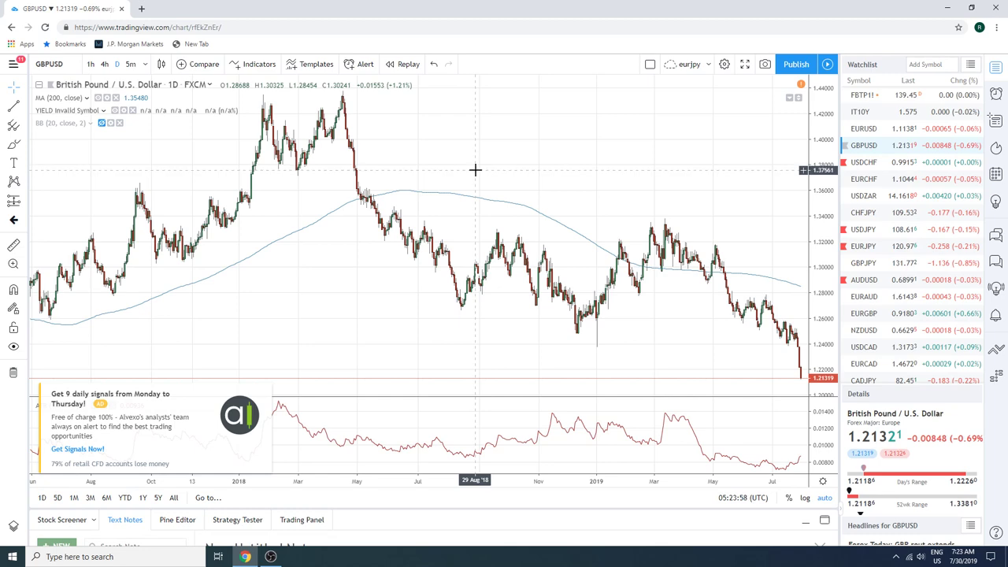
Load the EURGBP daily chart and zoom the time axis to review it
click(864, 313)
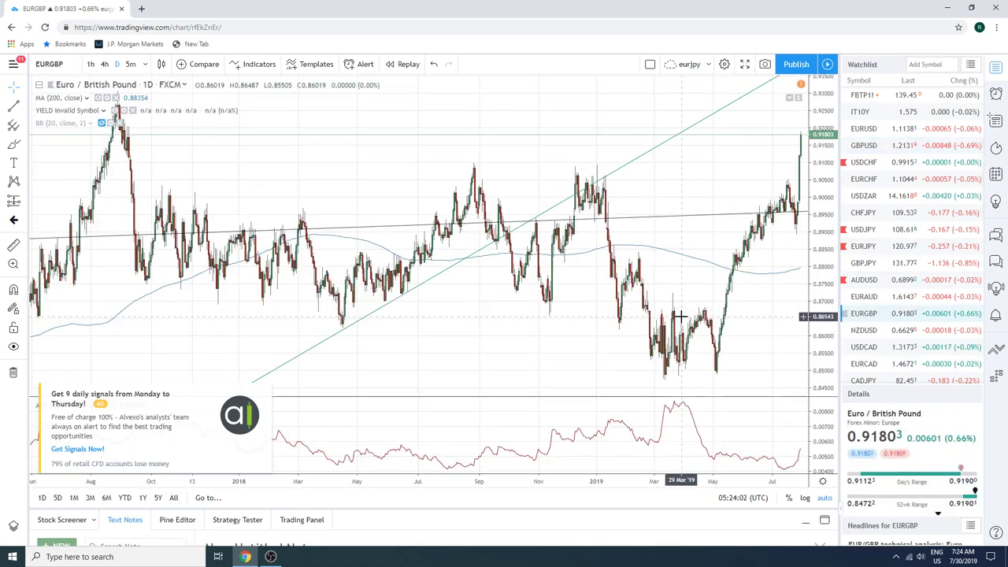
scroll(632, 299, down, 3)
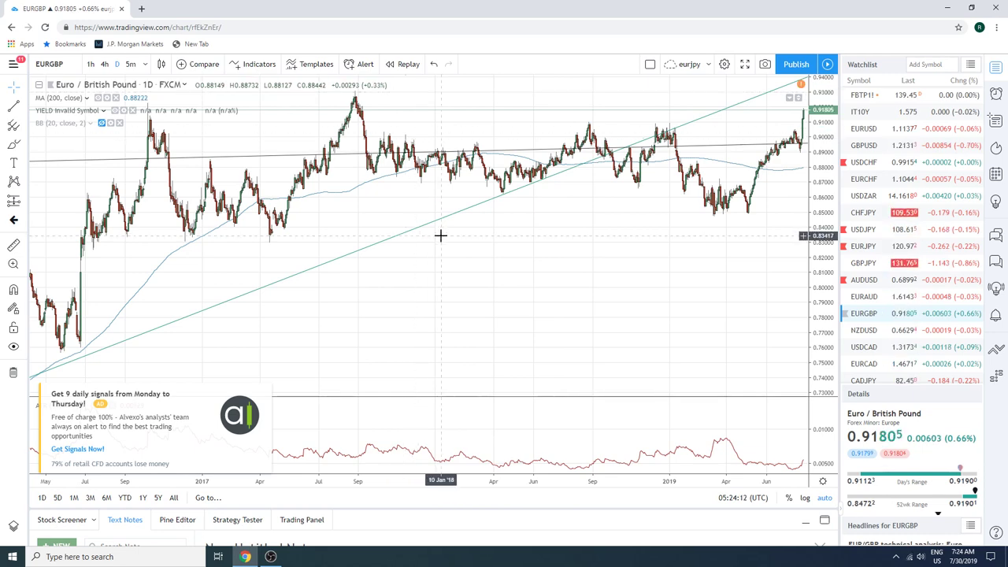
scroll(435, 229, down, 3)
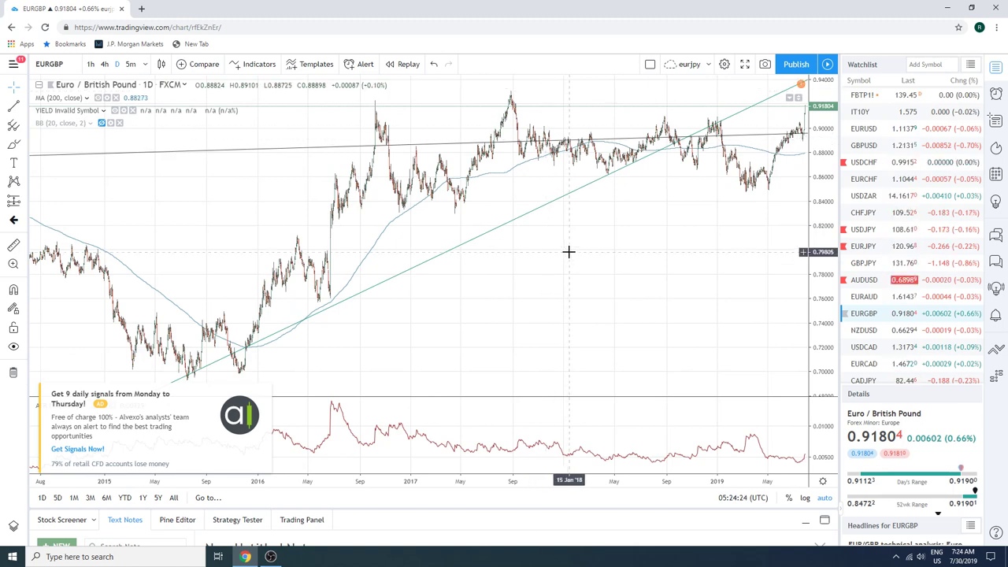
scroll(579, 316, up, 1)
scroll(579, 317, up, 2)
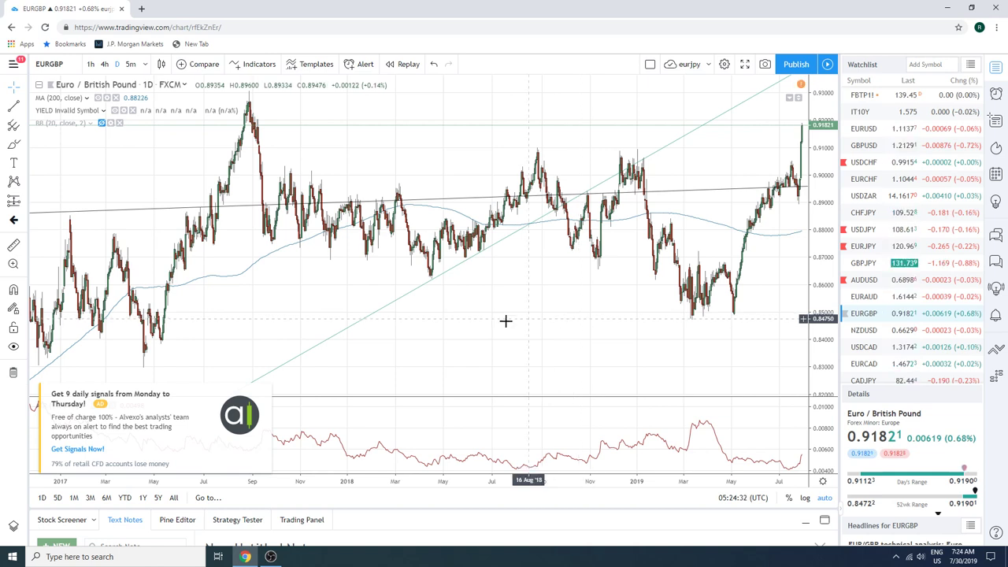
Close the advert covering the ATR pane and return to GBPUSD
mouse_move(266, 396)
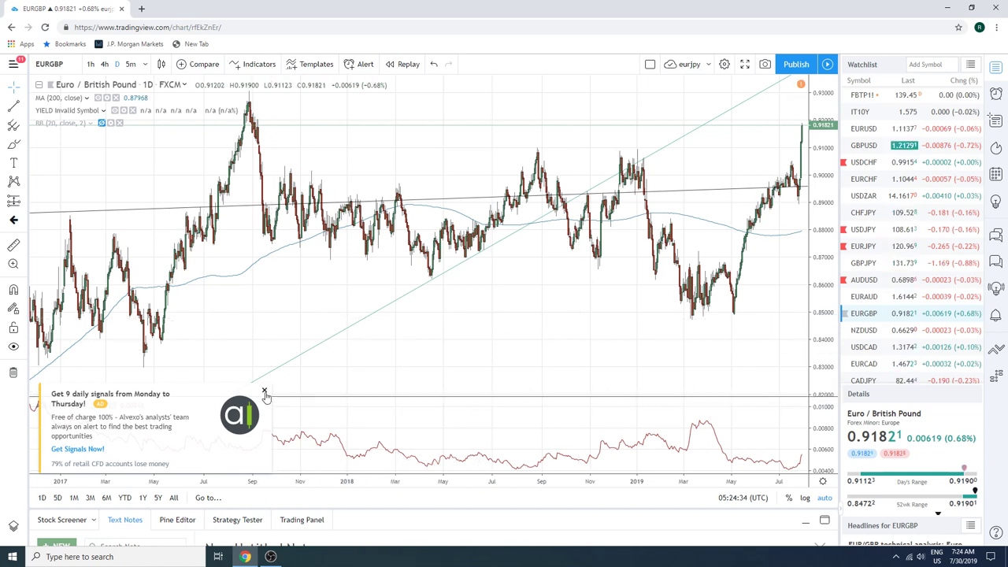
click(264, 392)
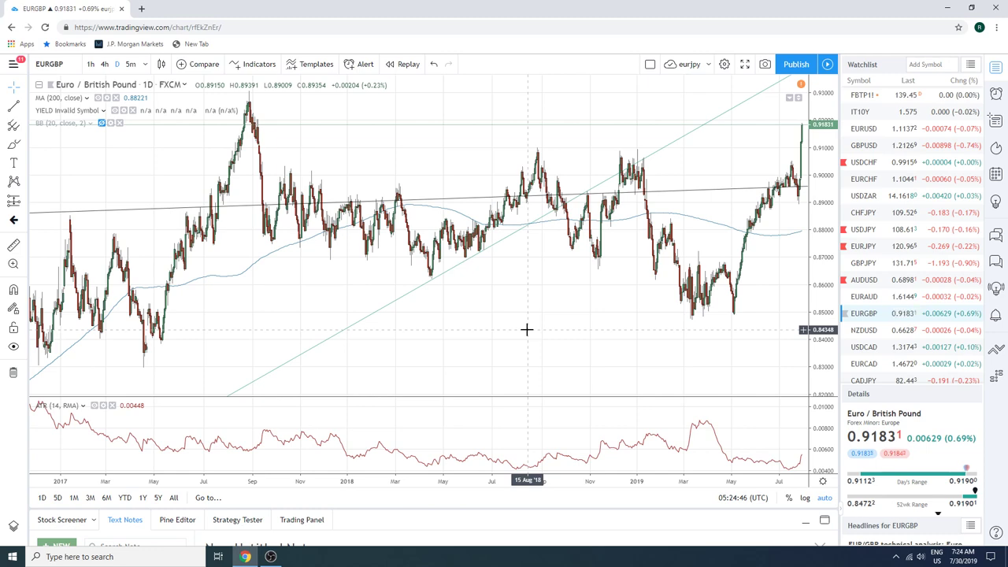
click(864, 145)
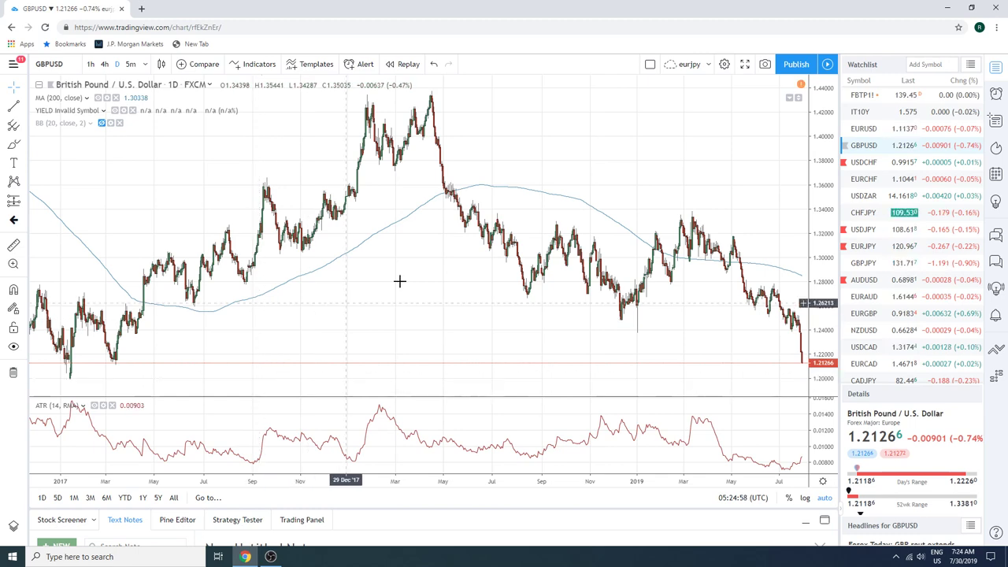
Move to the EURUSD daily chart and adjust the zoom of its time axis
key(Up)
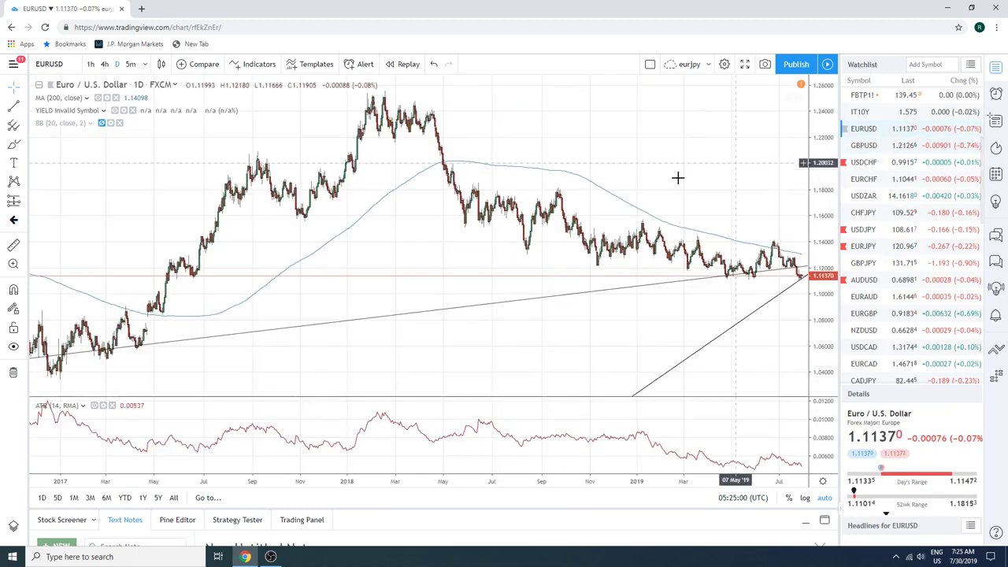
scroll(610, 229, up, 5)
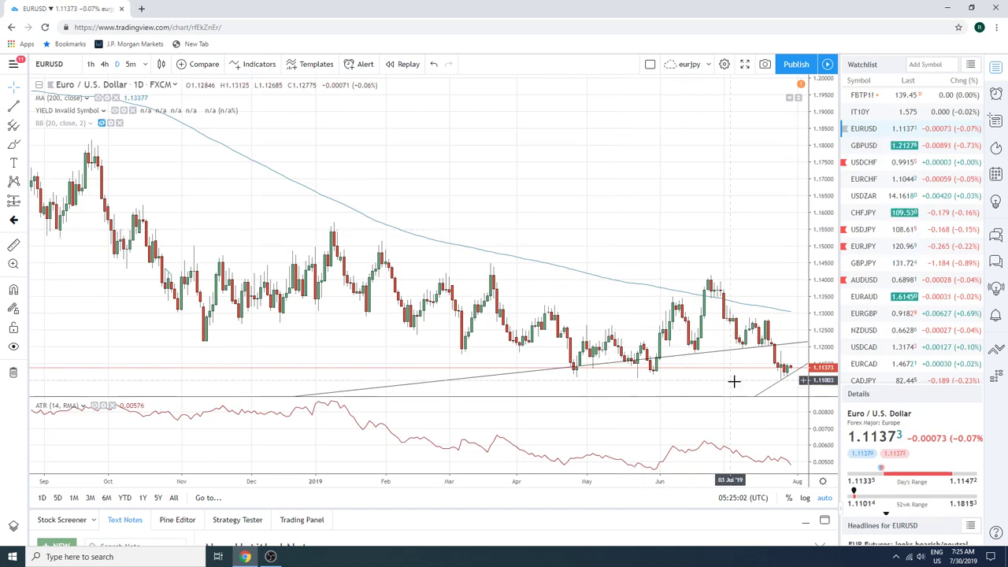
scroll(639, 286, down, 10)
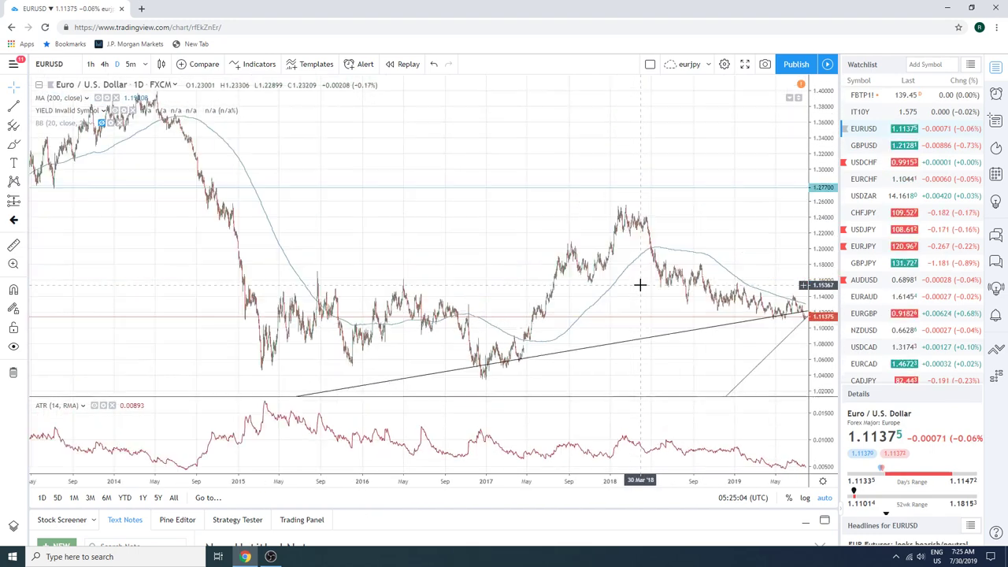
scroll(639, 286, down, 4)
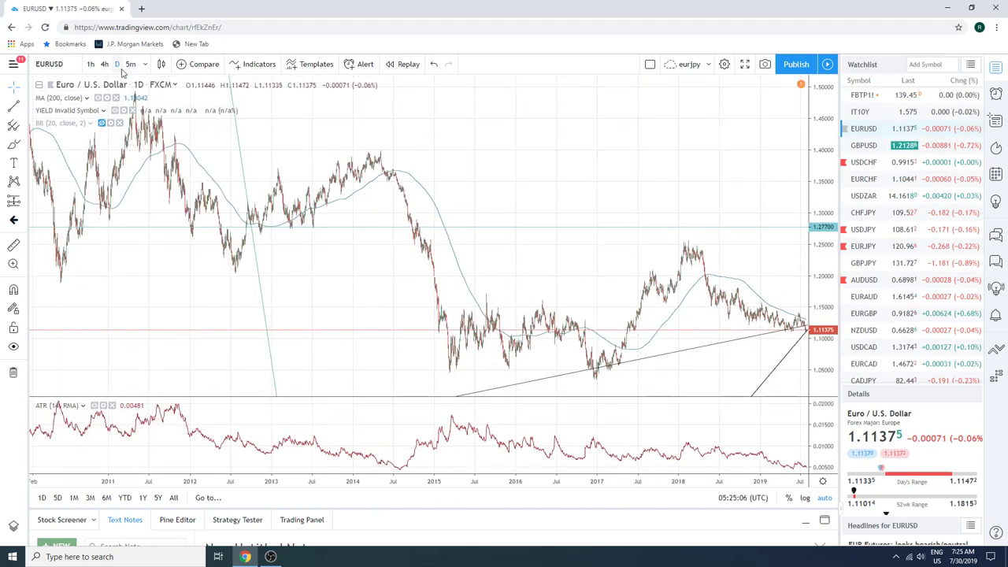
Hide the lower trend line on the EURUSD chart, leaving the steep one unchanged
right_click(769, 381)
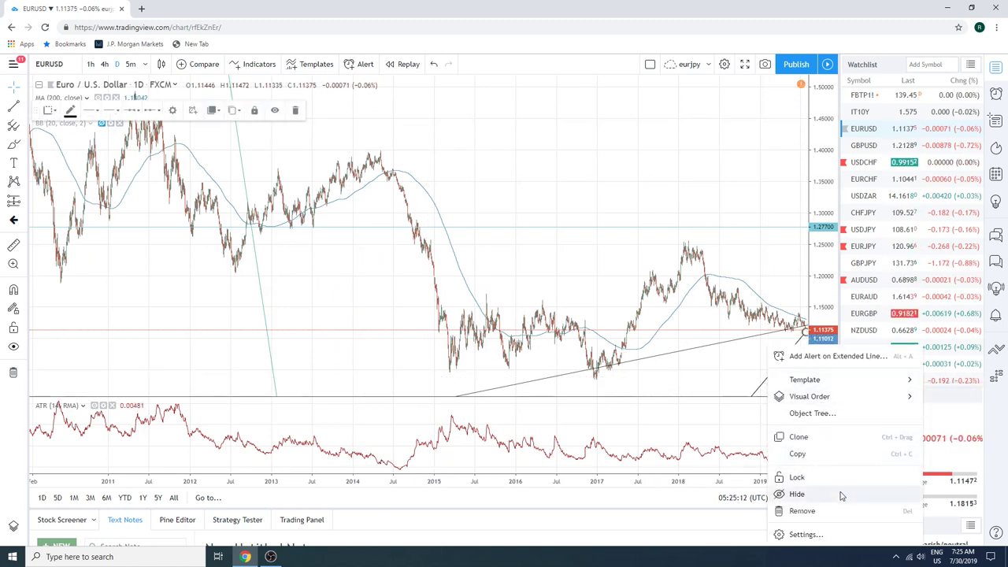
click(666, 330)
scroll(623, 310, up, 5)
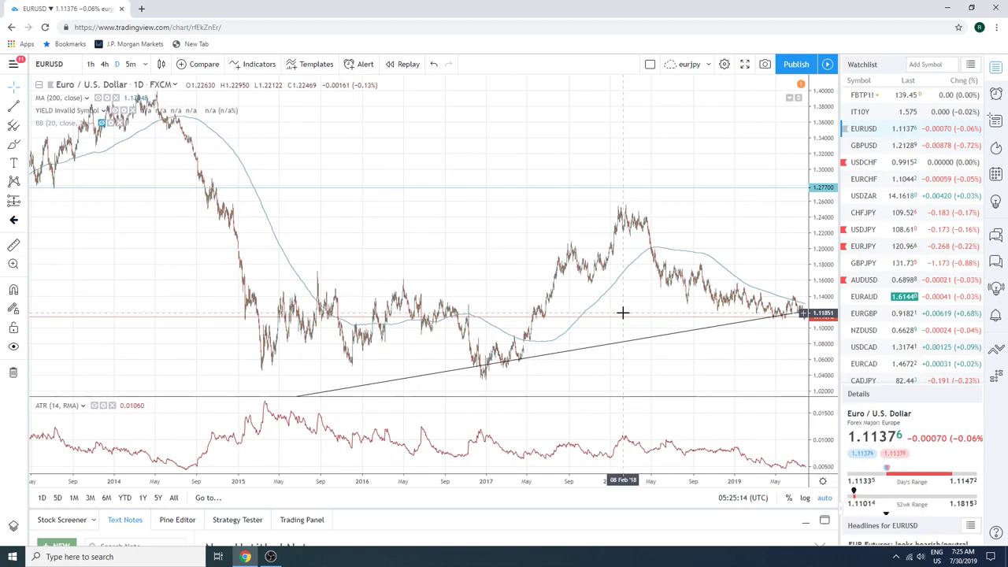
right_click(621, 296)
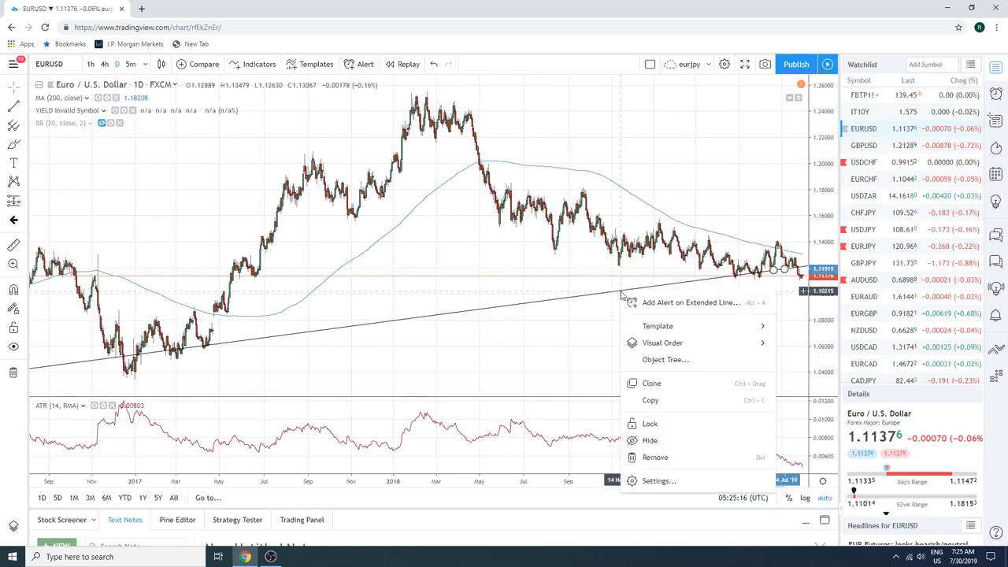
click(680, 443)
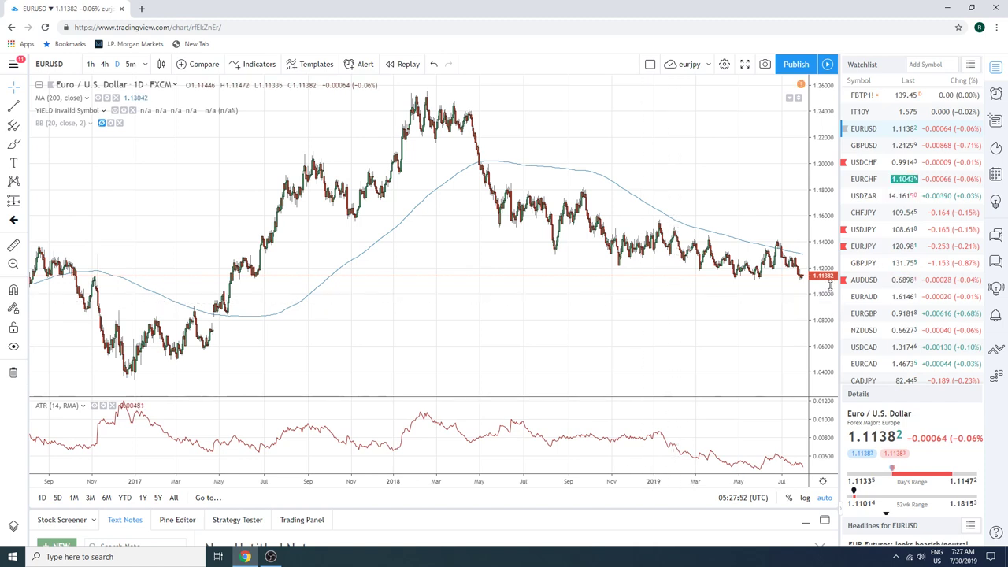
scroll(888, 276, up, 2)
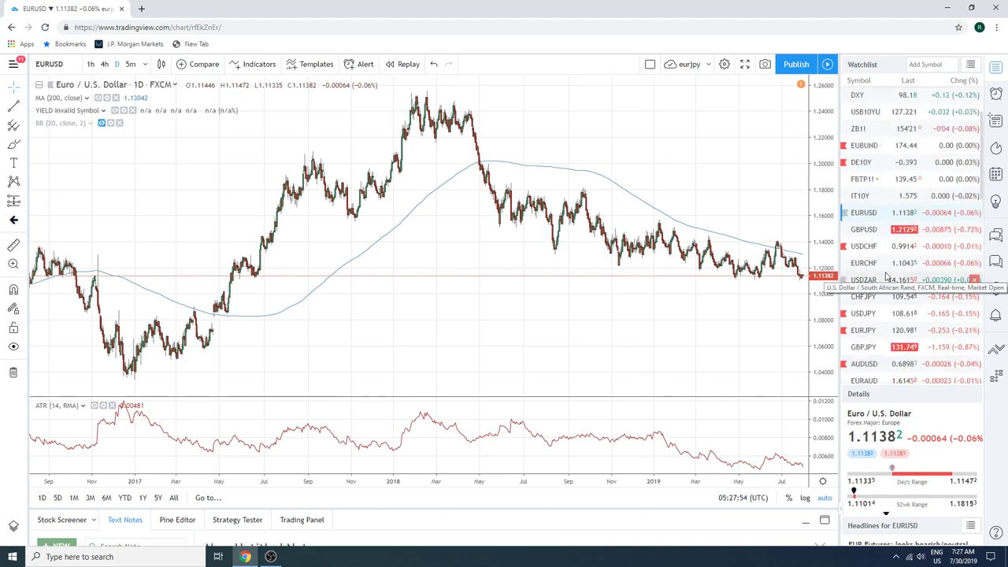
Show the EUBUND daily chart zoomed into May–August 2019
click(867, 146)
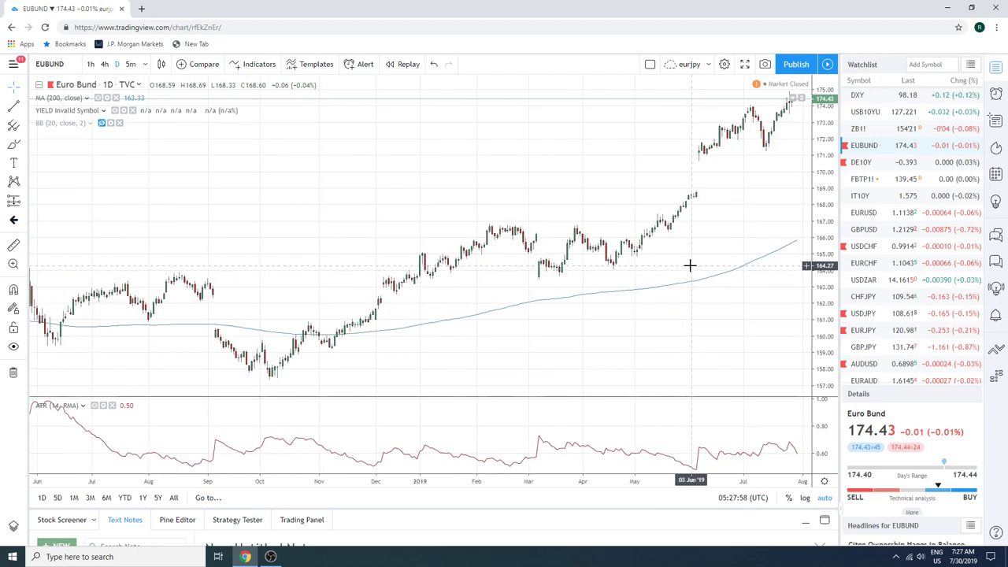
scroll(689, 265, up, 5)
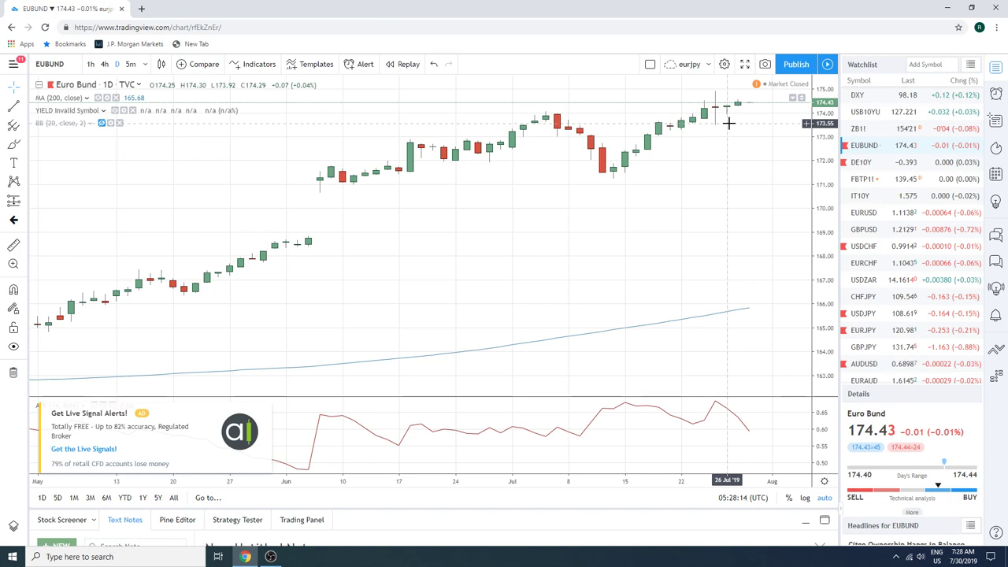
scroll(894, 219, up, 1)
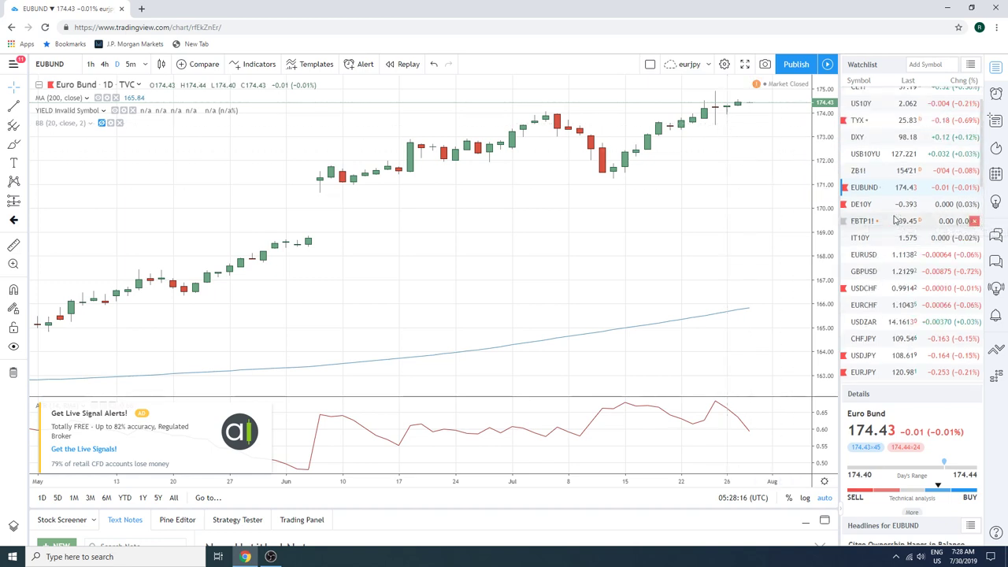
scroll(906, 209, up, 1)
scroll(906, 208, up, 1)
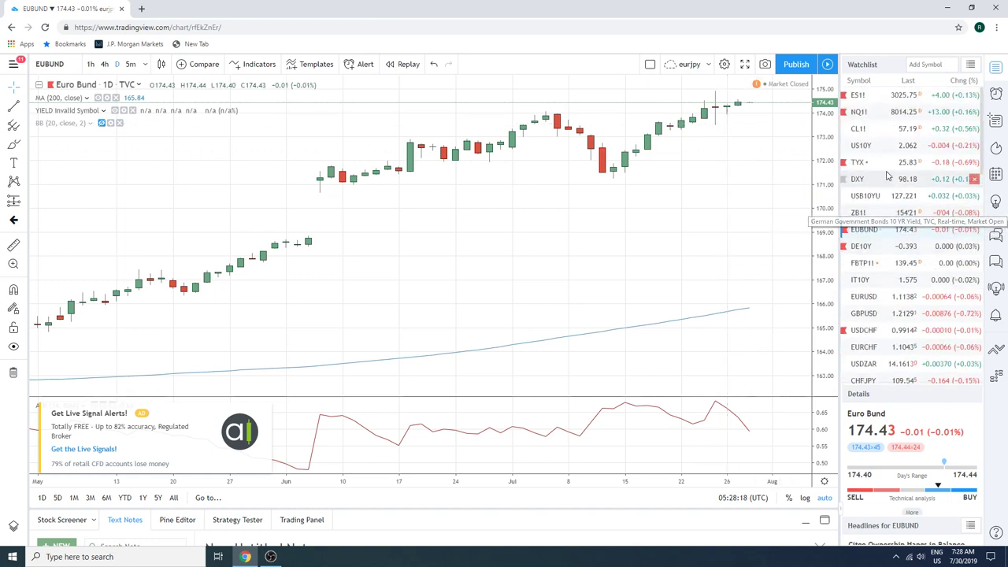
scroll(873, 182, down, 10)
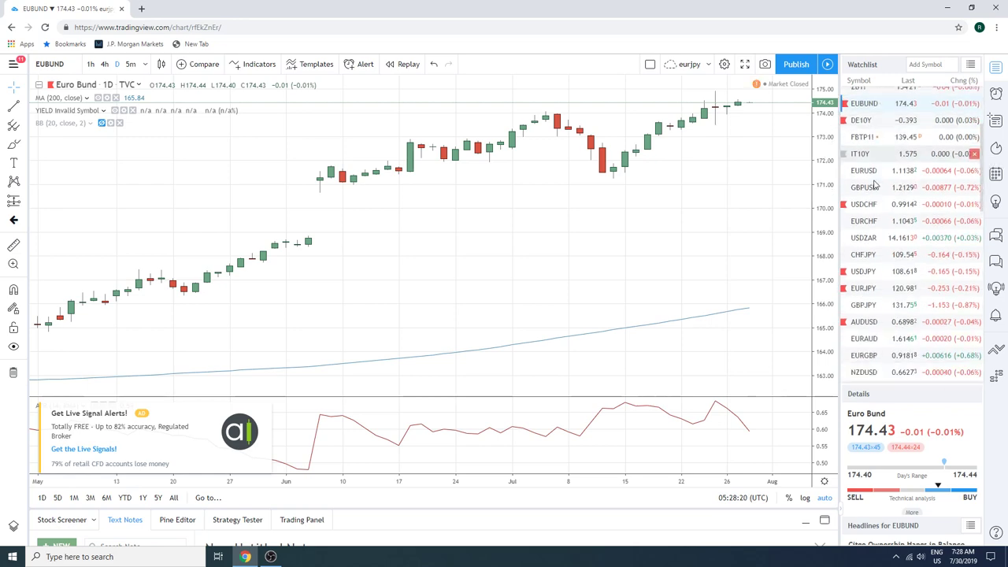
scroll(875, 184, down, 1)
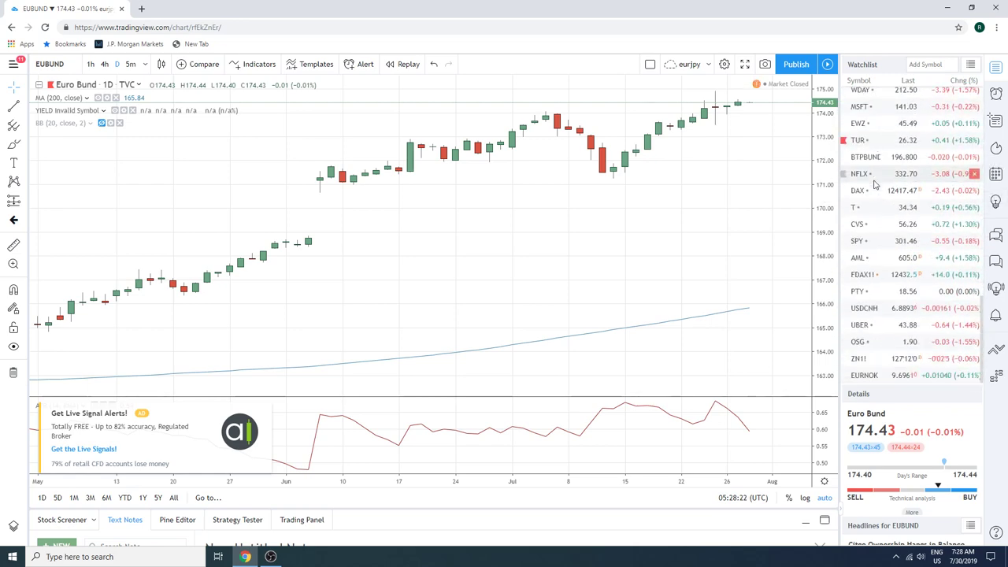
Load the ZN1! 10 Year T-Note Futures daily chart, then scroll the watchlist upward
click(882, 361)
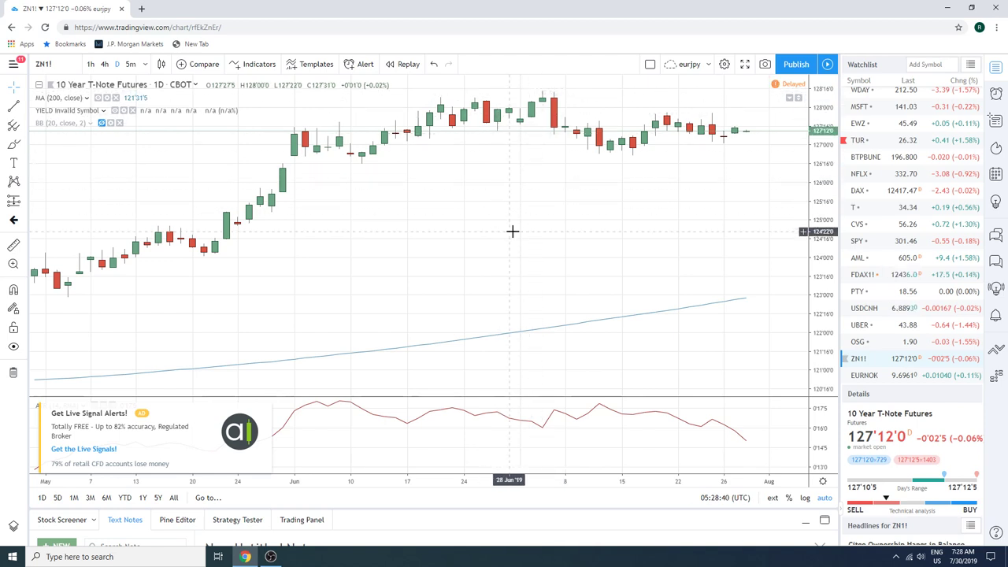
scroll(898, 293, up, 4)
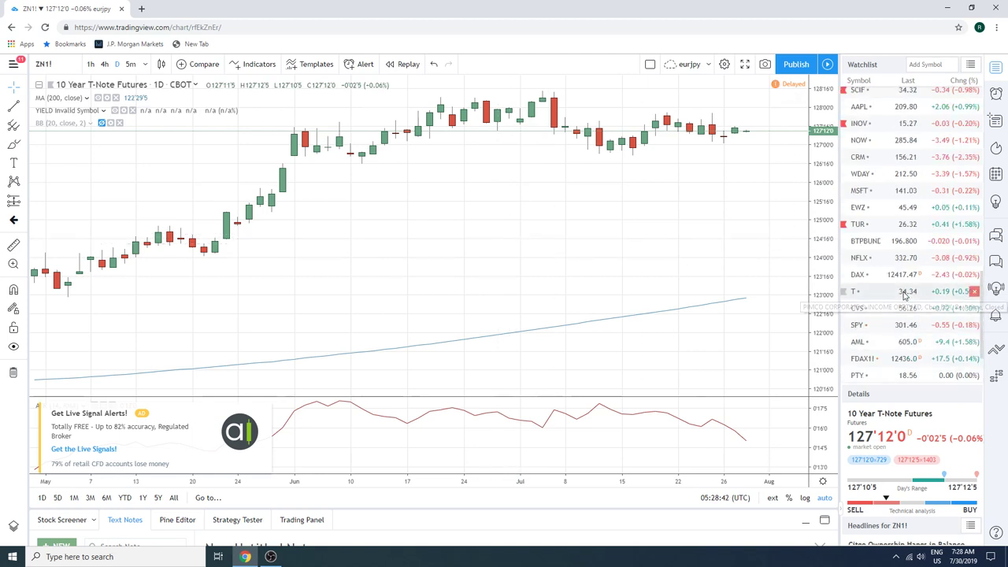
scroll(884, 295, up, 7)
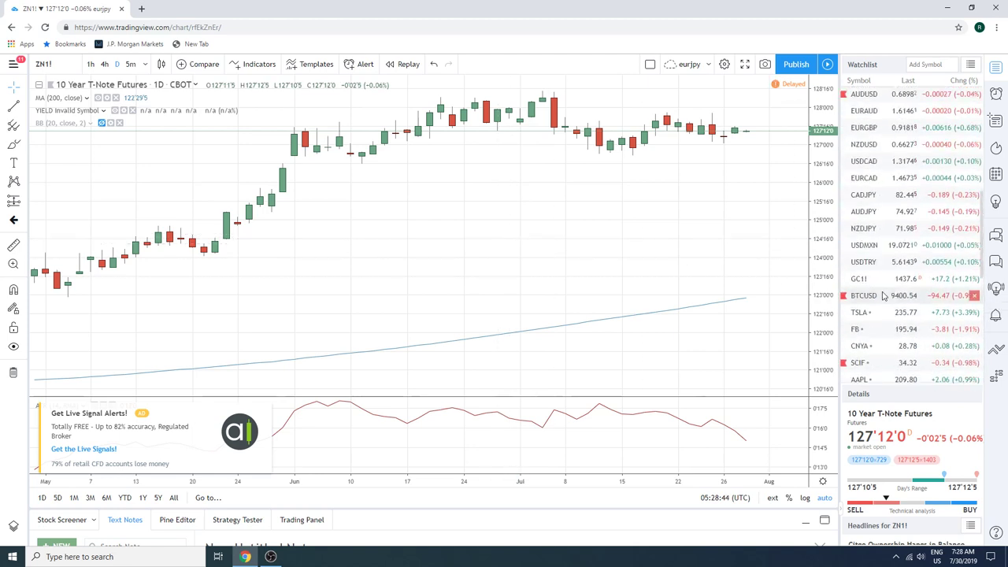
scroll(884, 295, up, 2)
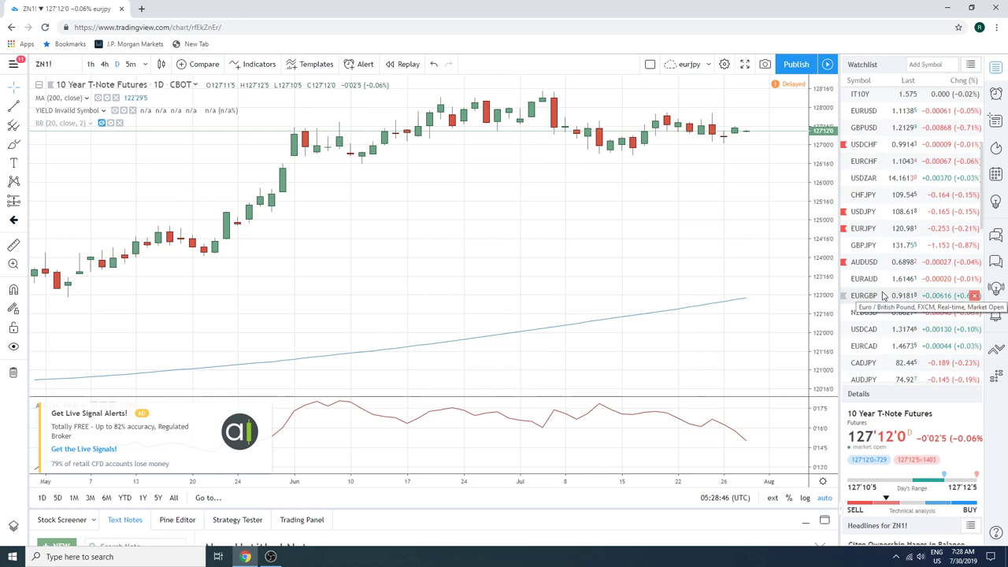
scroll(898, 284, up, 1)
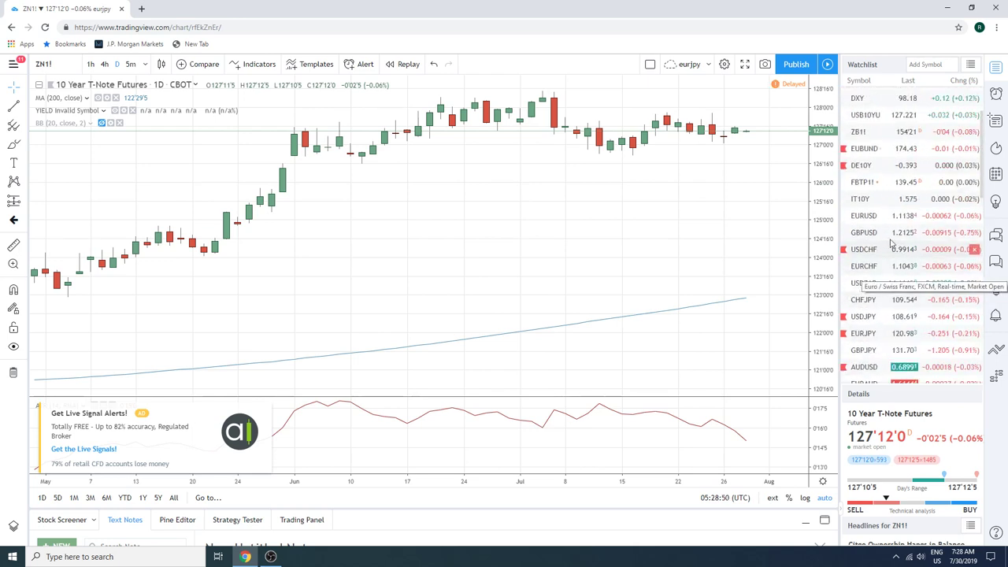
scroll(878, 157, up, 2)
Load the ZB1! T-Bond Futures daily chart, then scroll the watchlist further up
click(873, 132)
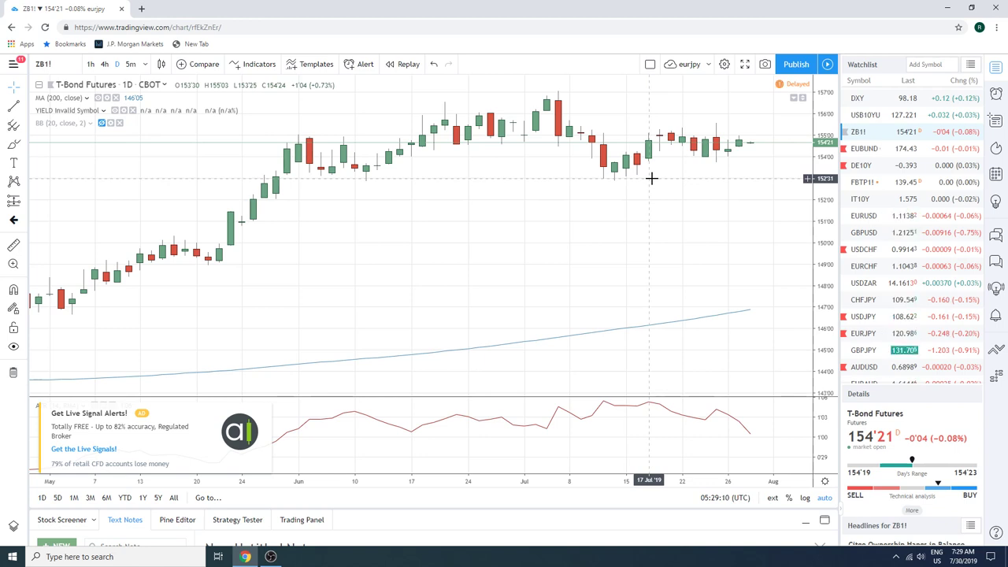
scroll(896, 205, up, 3)
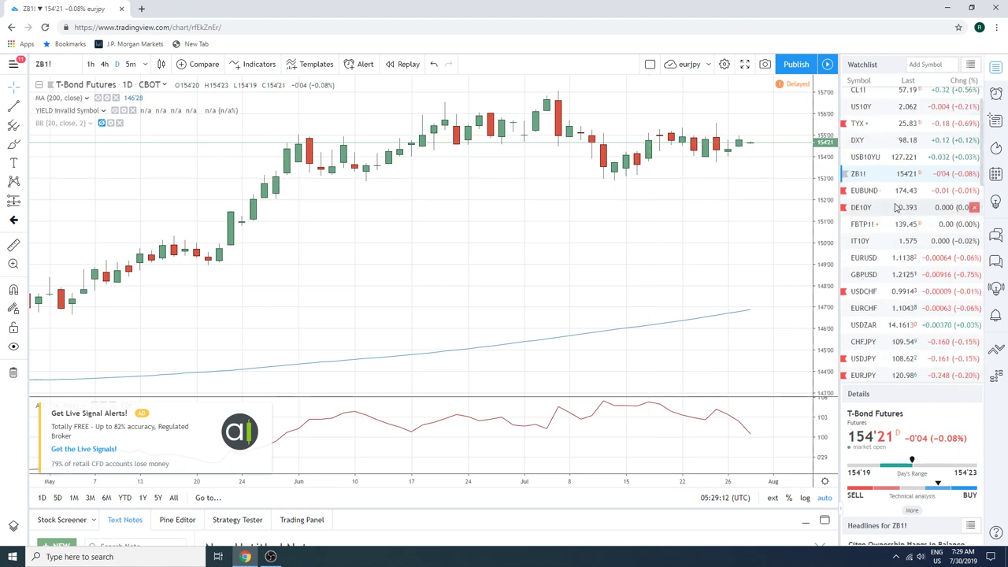
scroll(895, 209, up, 1)
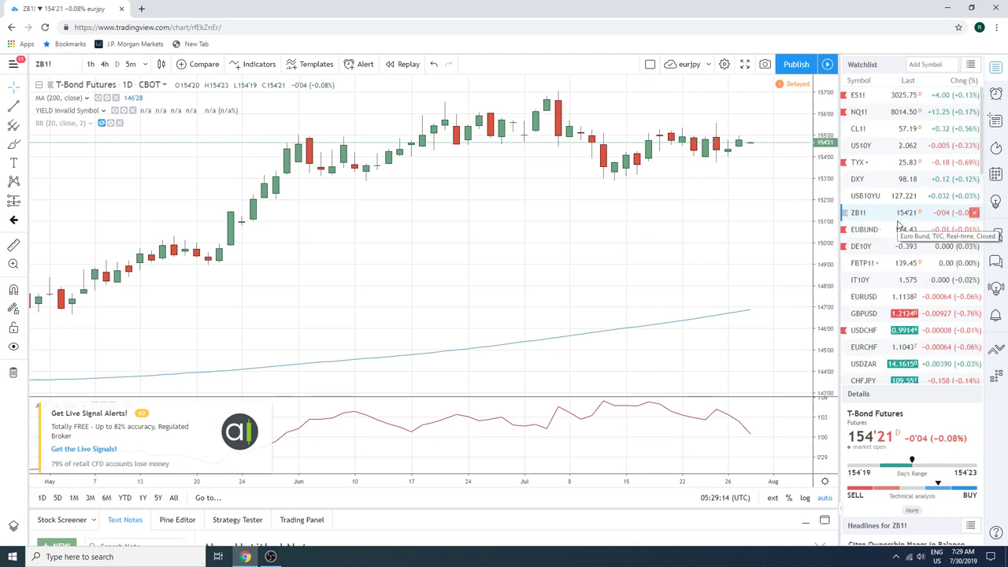
Load the ES1! S&P 500 E-mini Futures daily chart, then scroll the watchlist down
click(875, 94)
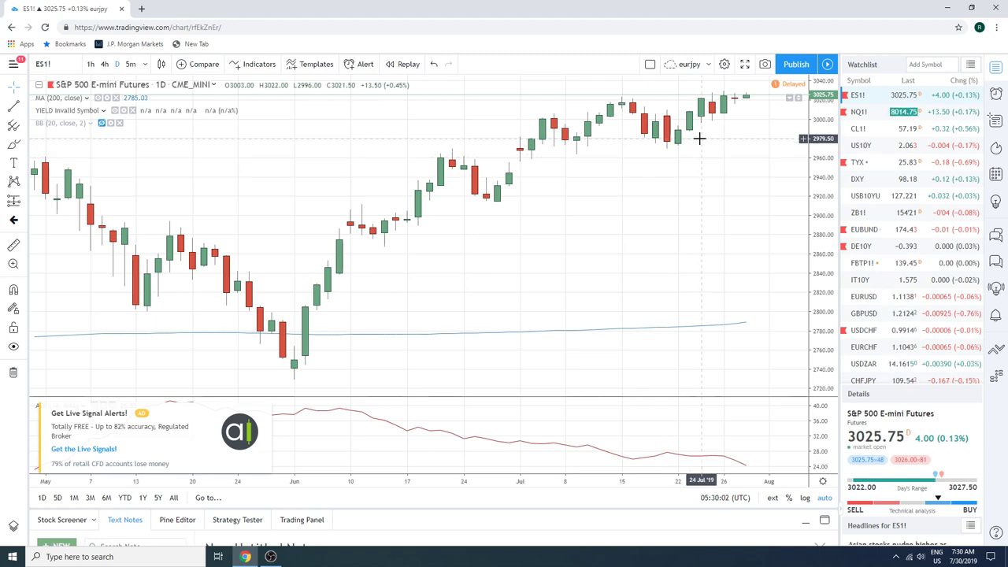
scroll(879, 165, down, 5)
scroll(879, 165, down, 2)
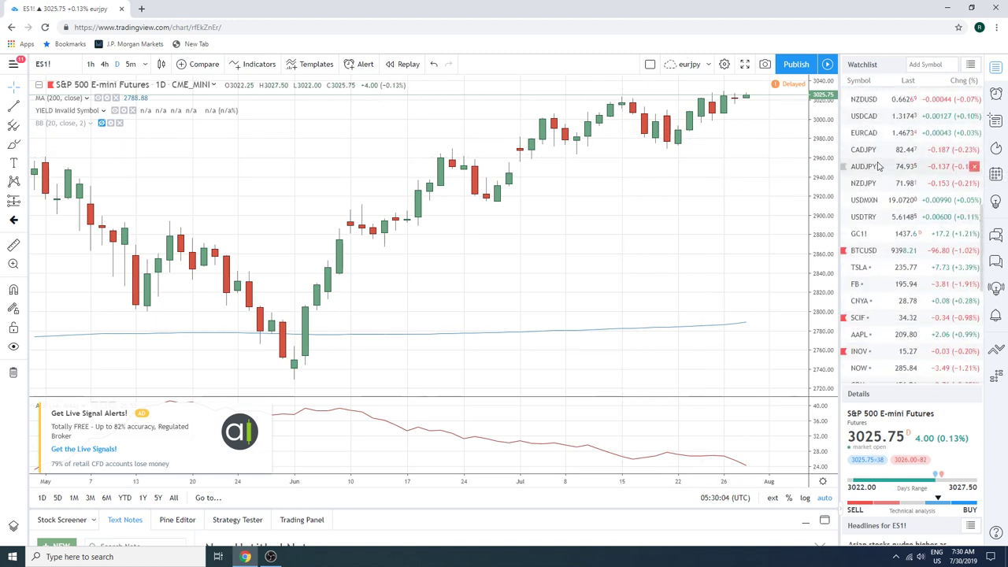
Load the GC1! Gold Futures daily chart, spanning roughly late February to August
click(858, 234)
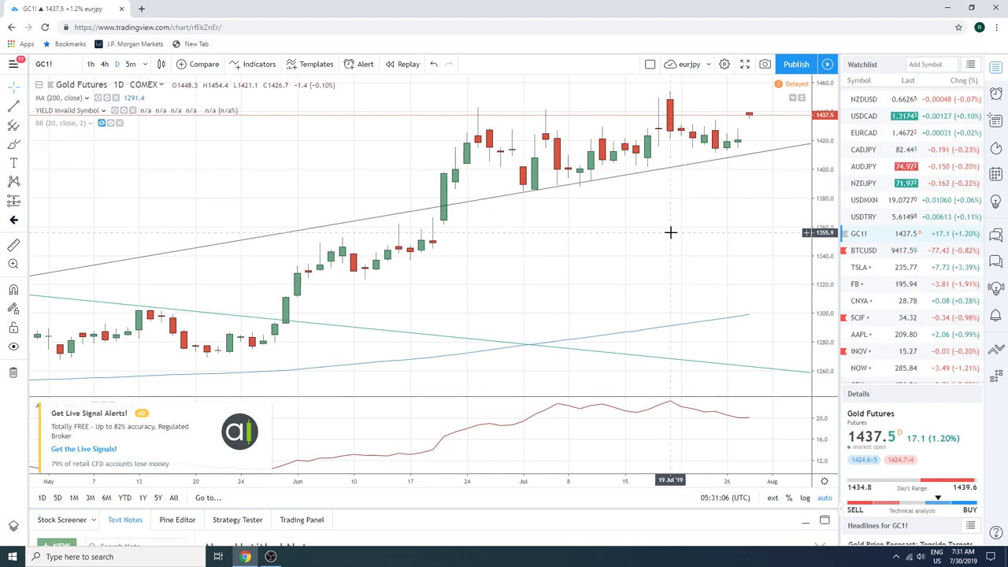
scroll(669, 258, down, 4)
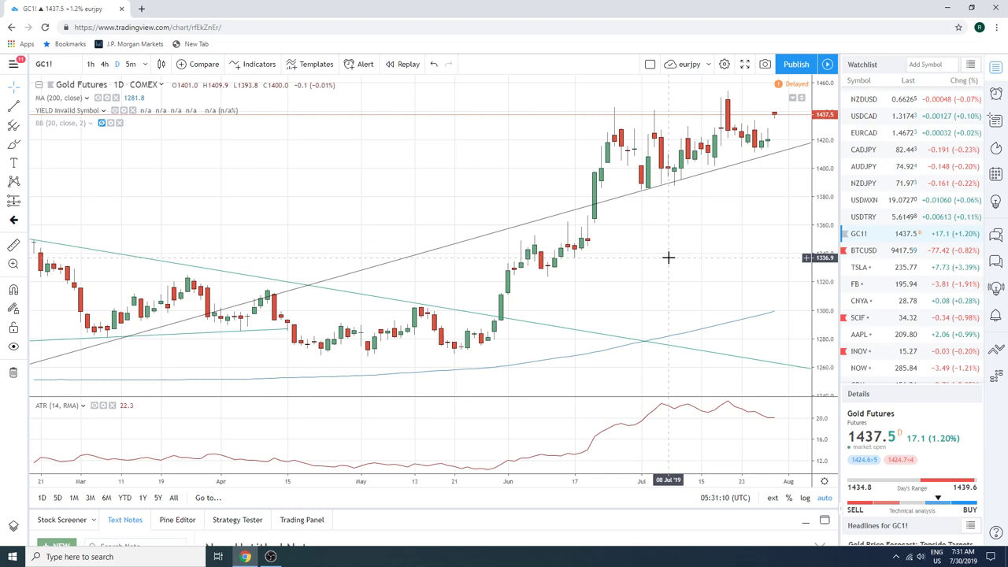
scroll(867, 260, up, 3)
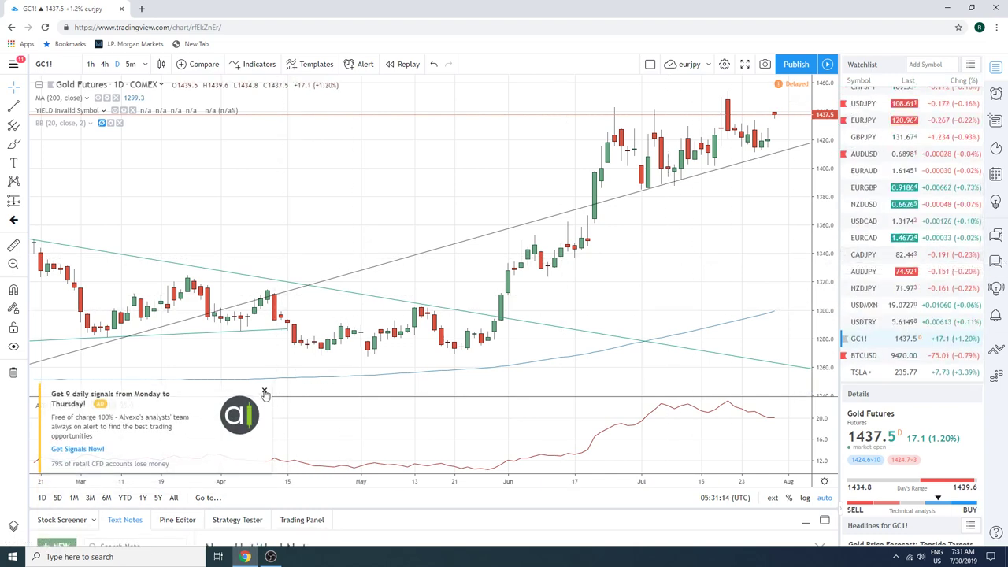
Close the trading-signals ad and decline the ad-free upgrade, uncovering the ATR pane on Gold Futures
click(264, 393)
click(406, 381)
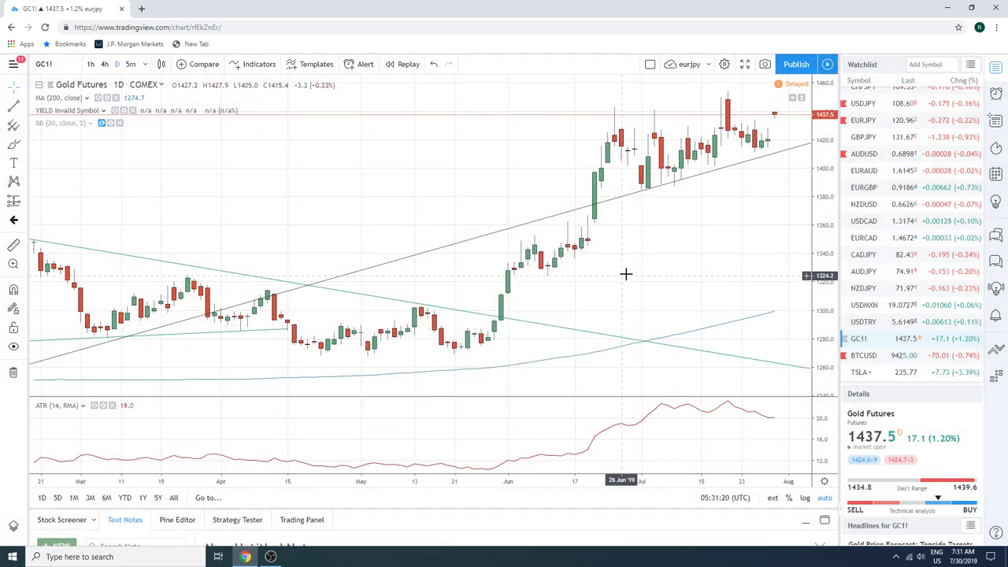
scroll(654, 278, up, 1)
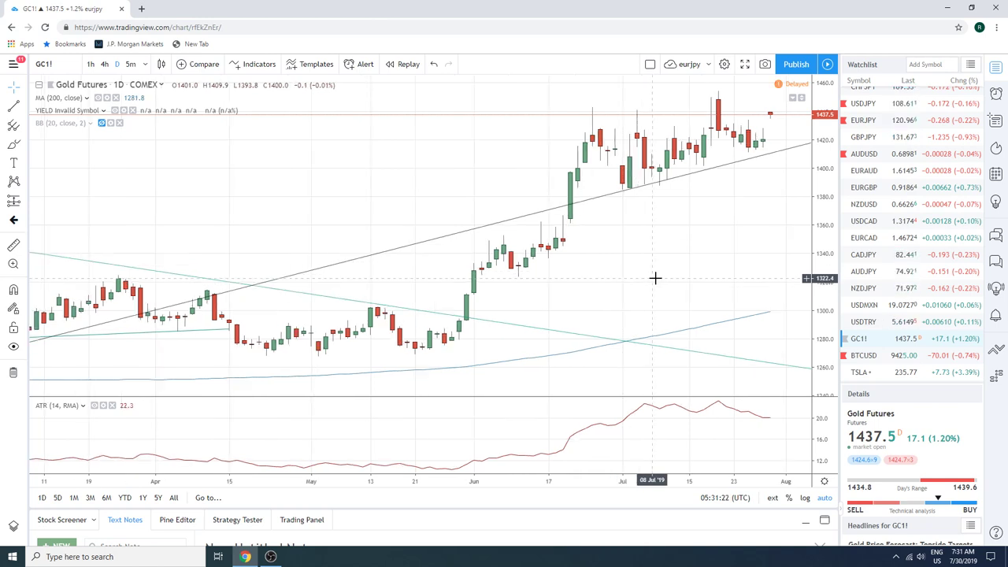